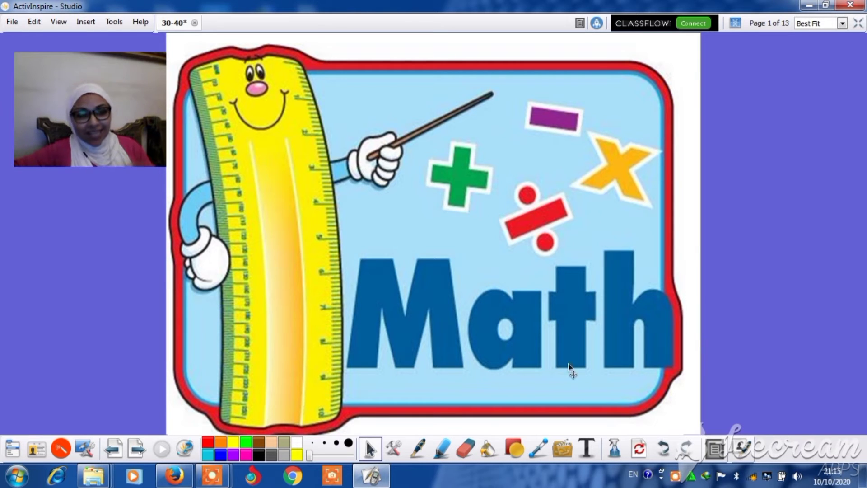
Go to the page 2 counting house and reveal numbers 33, 34 and 35.
click(136, 452)
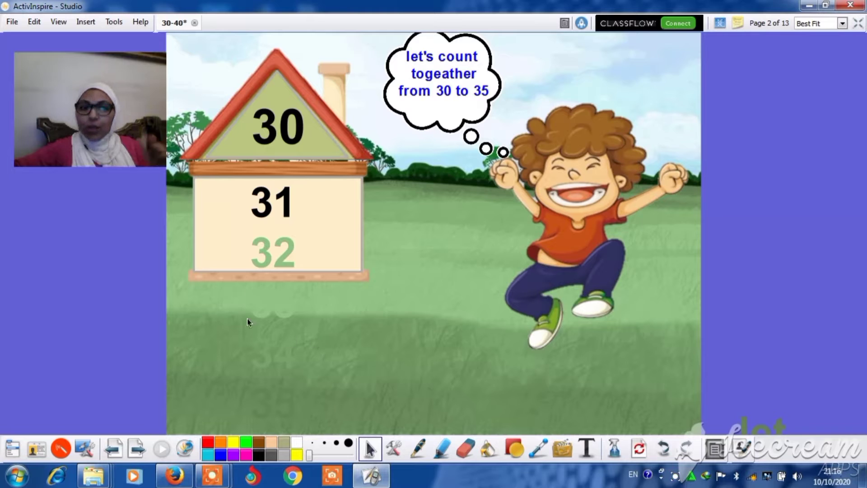
click(323, 249)
click(323, 249)
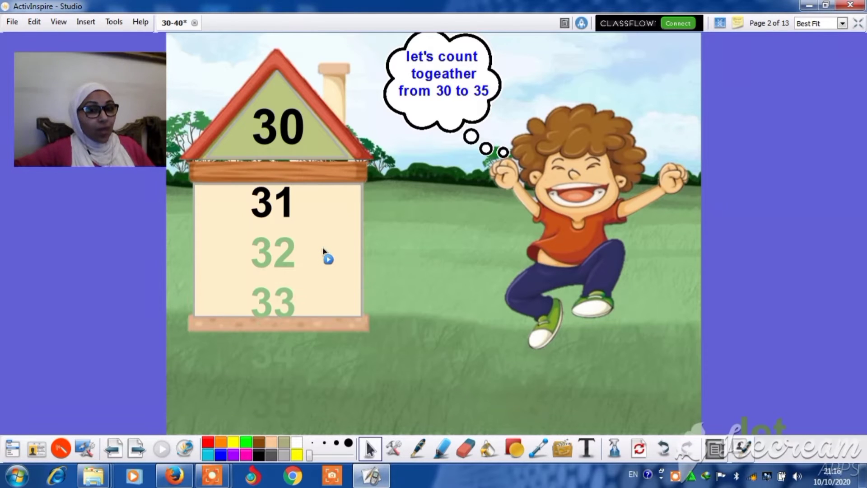
click(305, 295)
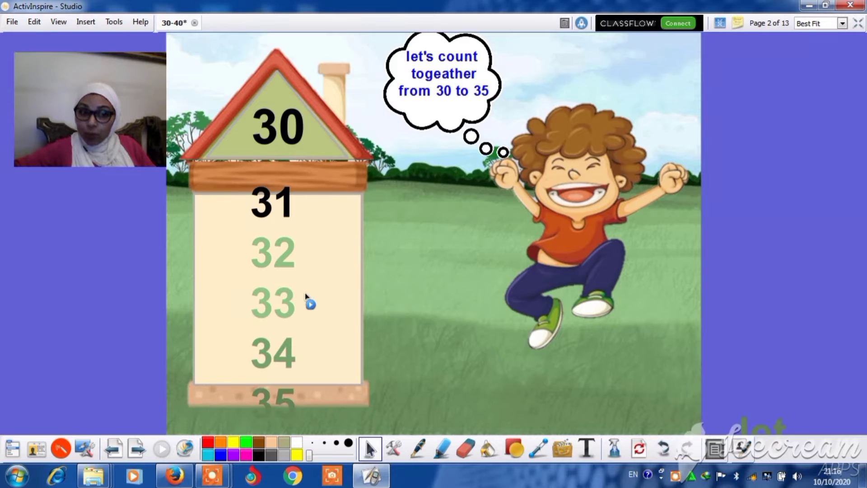
click(305, 313)
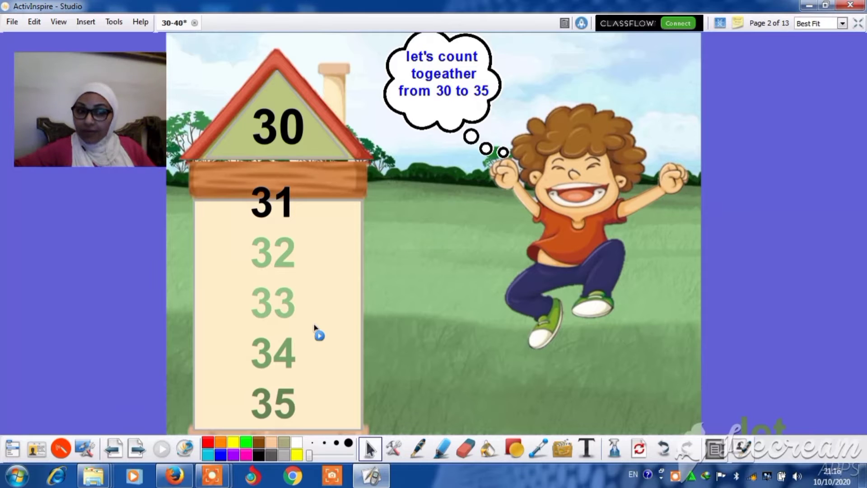
Open the page 3 tennis court and make balls 32, 33, 34 and 35 appear.
click(136, 450)
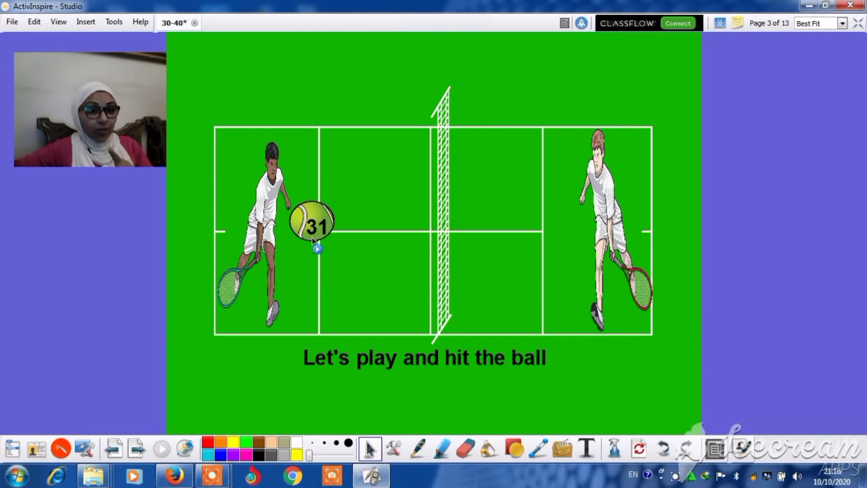
click(314, 224)
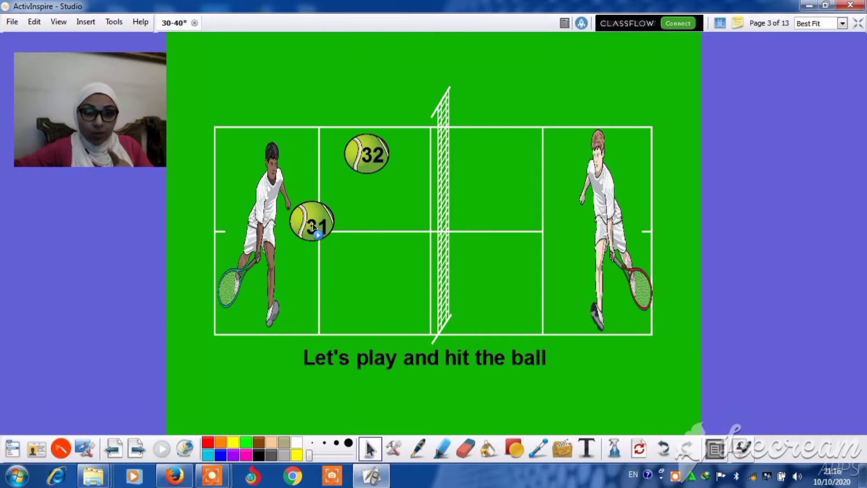
click(369, 156)
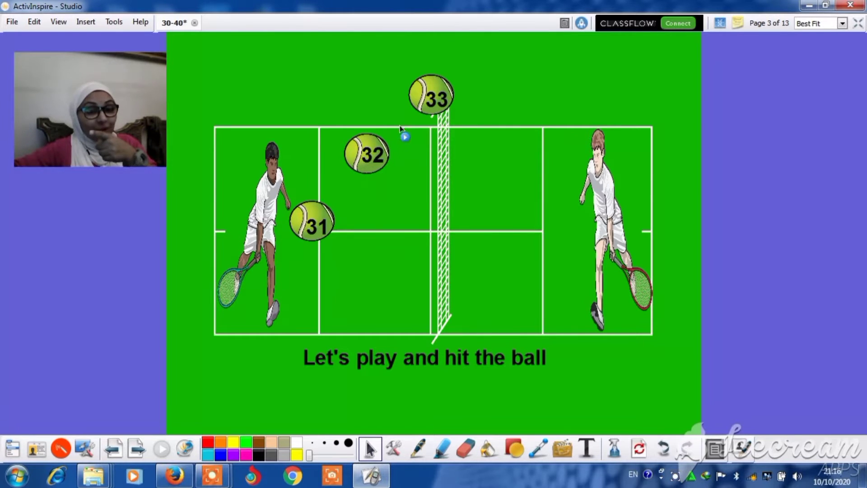
click(435, 94)
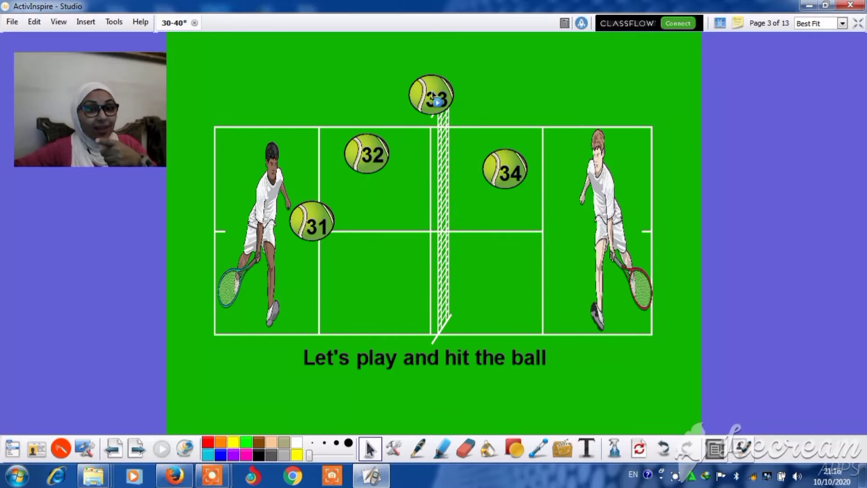
click(510, 174)
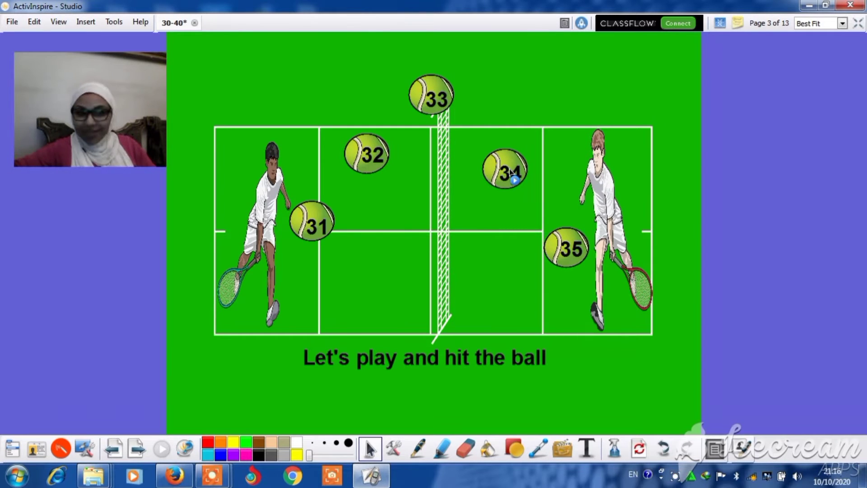
Page past the lego word page to page 5's 'What number comes before?' number line.
click(137, 448)
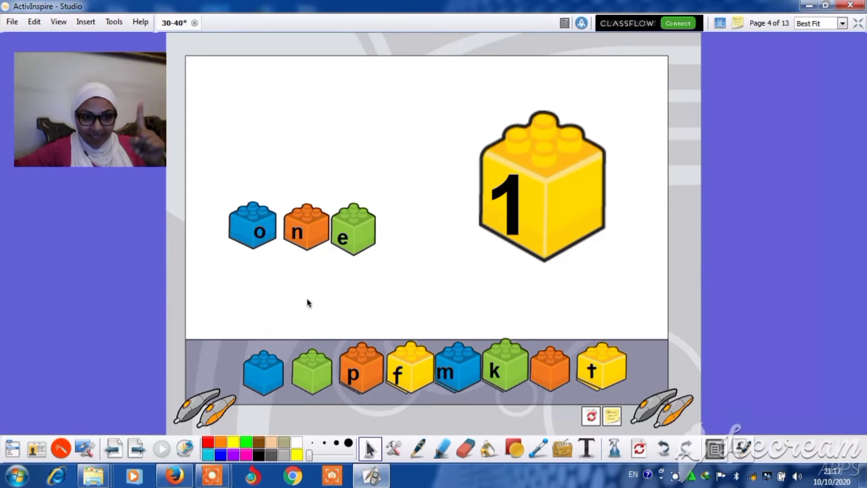
click(136, 448)
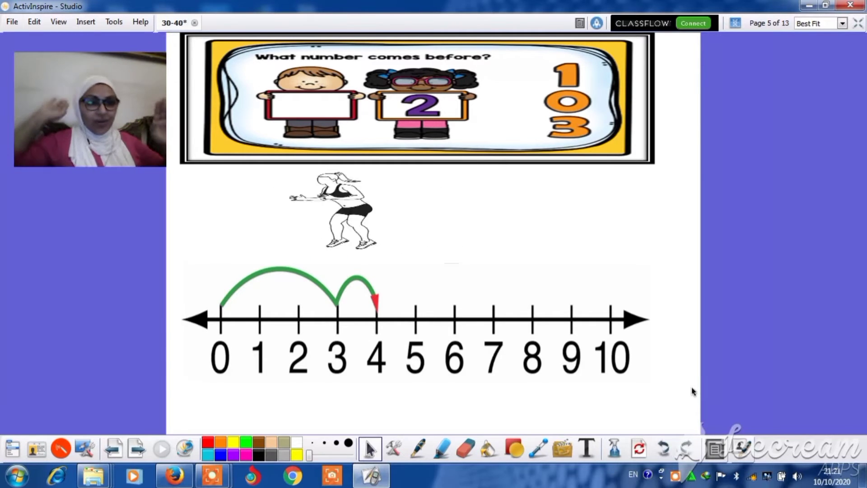
On page 6, place 10, 13, 17 and 4 before cabbages 11, 14, 18 and 5, then go to page 7.
click(140, 450)
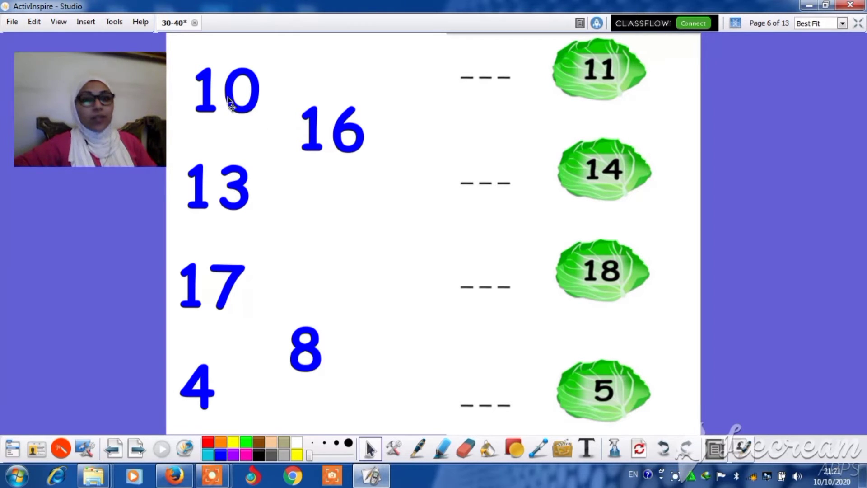
drag(230, 104, 485, 77)
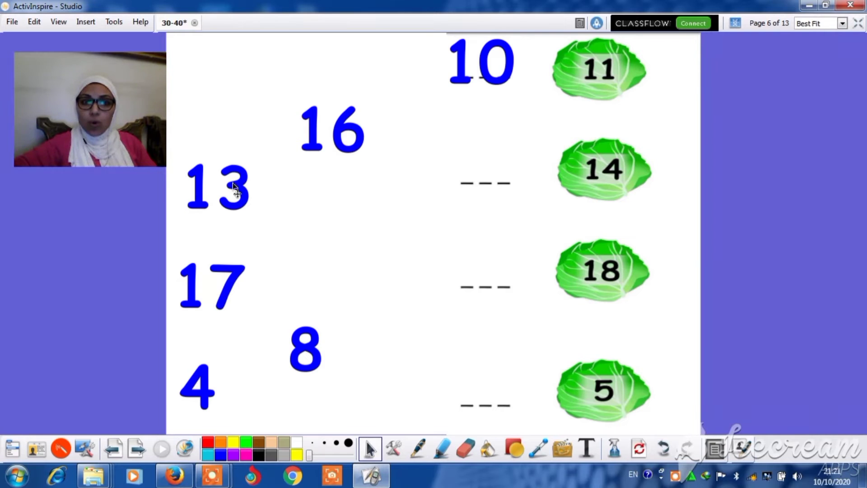
mouse_move(230, 198)
mouse_down()
mouse_move(387, 200)
mouse_move(507, 171)
mouse_up()
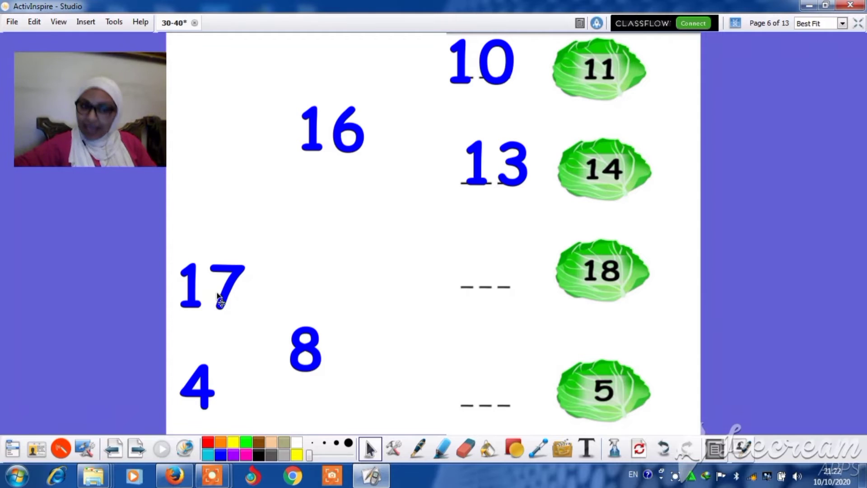
drag(216, 298, 524, 276)
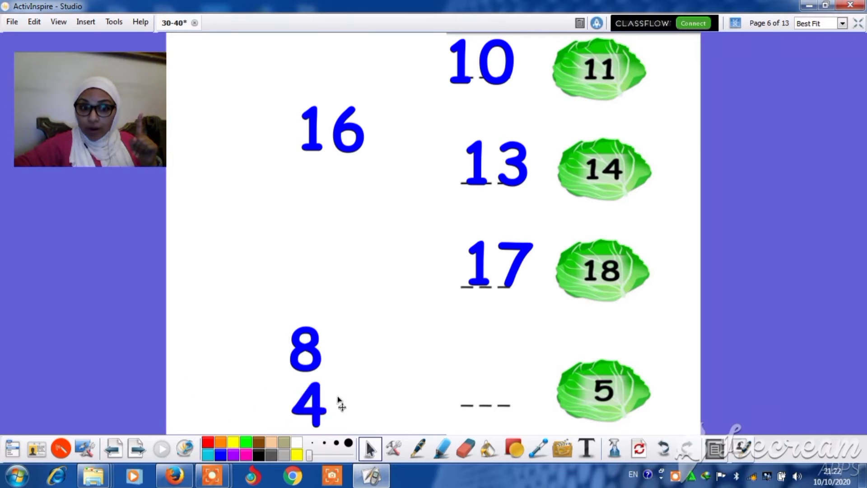
drag(203, 383, 499, 373)
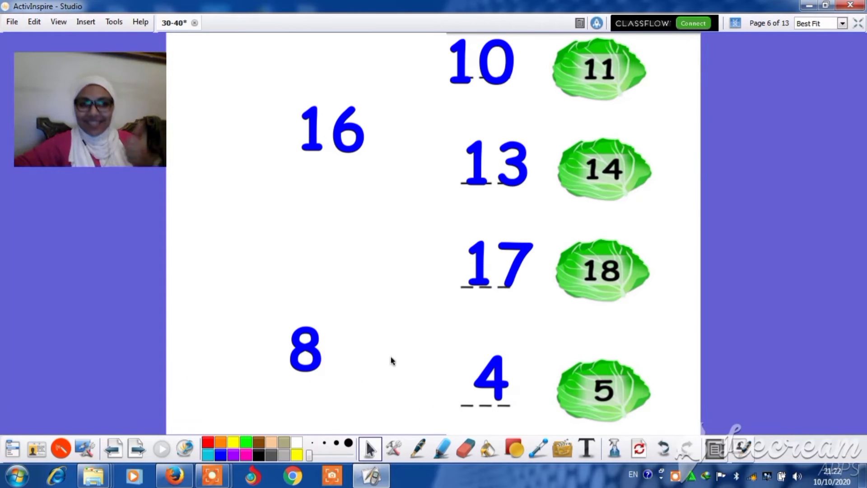
click(137, 449)
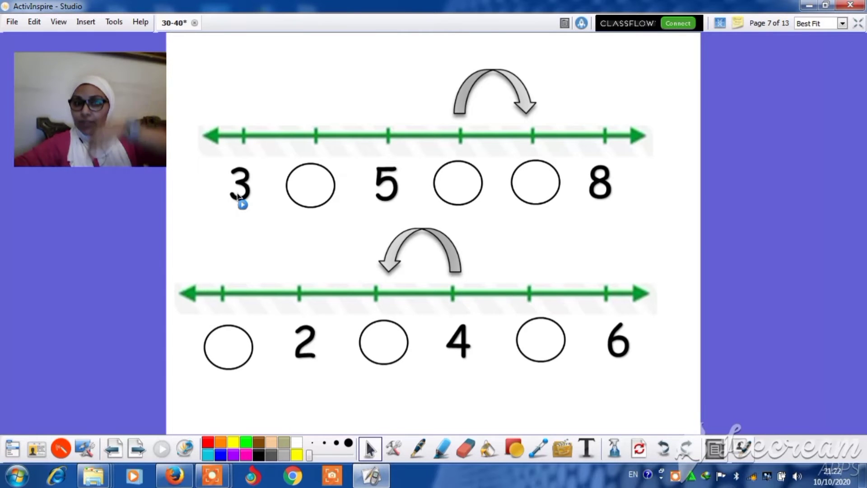
Reveal 4, 6 and 7 on the first number line and 3 and 5 on the second, then go to page 8.
click(239, 190)
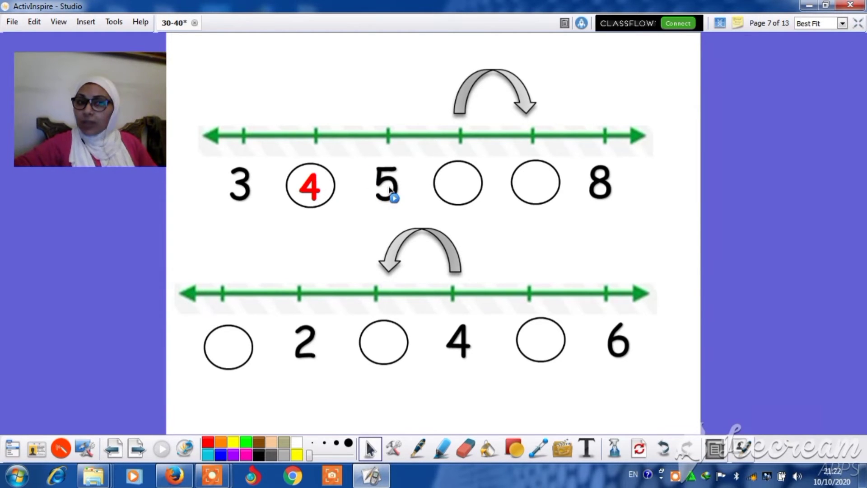
click(391, 192)
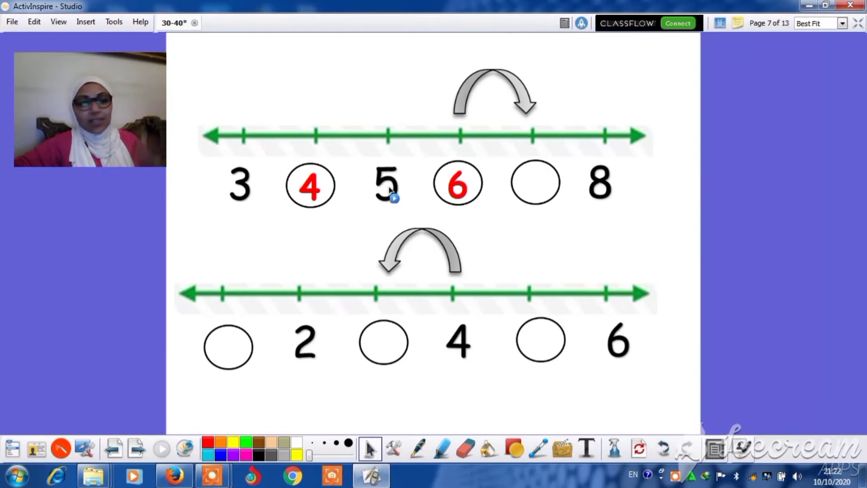
click(460, 193)
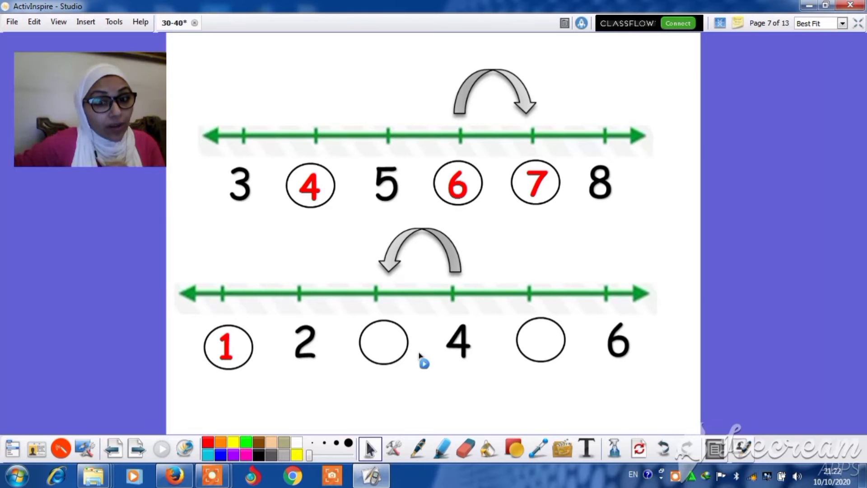
click(459, 347)
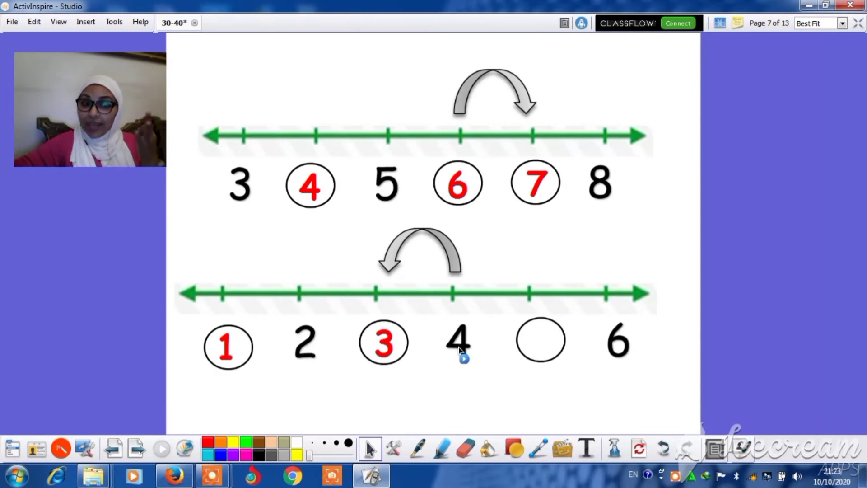
click(624, 343)
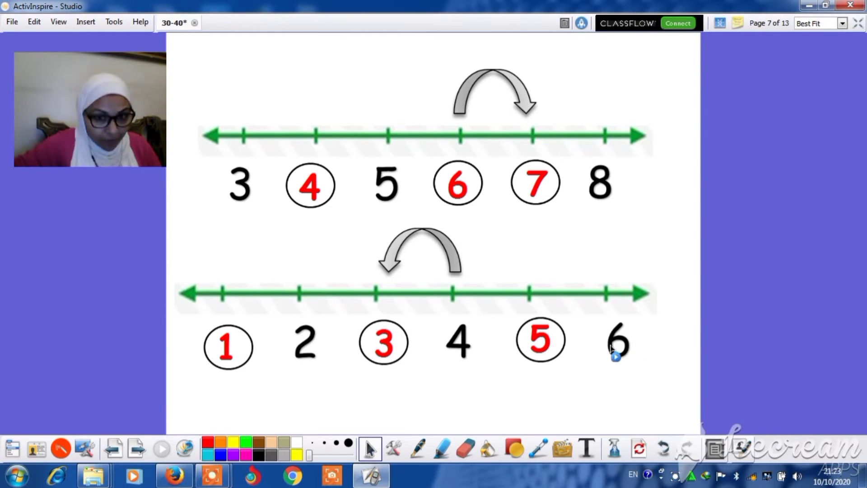
click(139, 447)
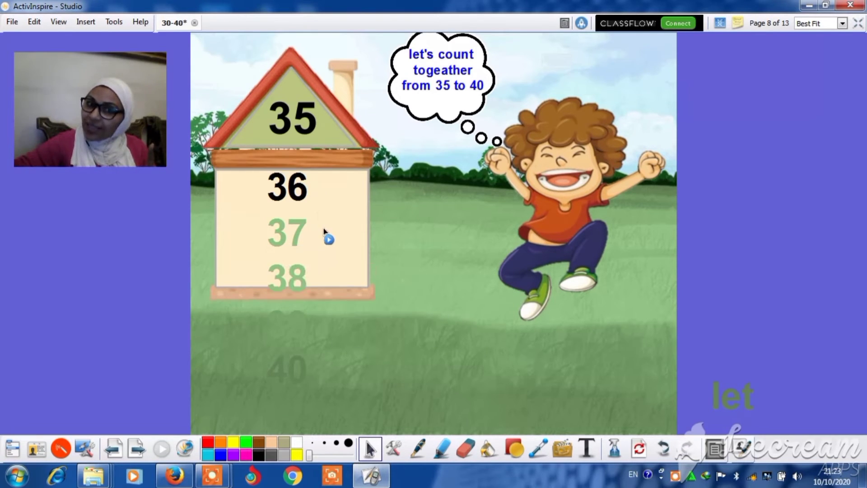
Reveal 39 and 40 in the counting house, then go to the page 9 basketball page.
click(330, 268)
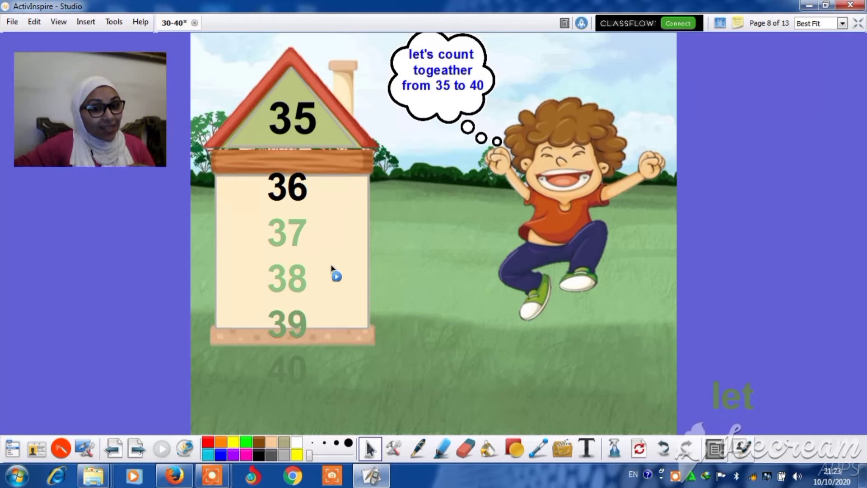
click(331, 267)
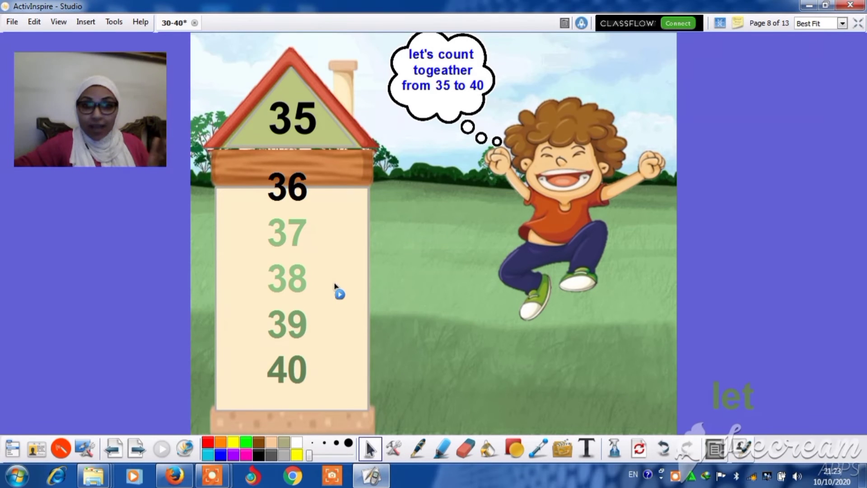
click(136, 448)
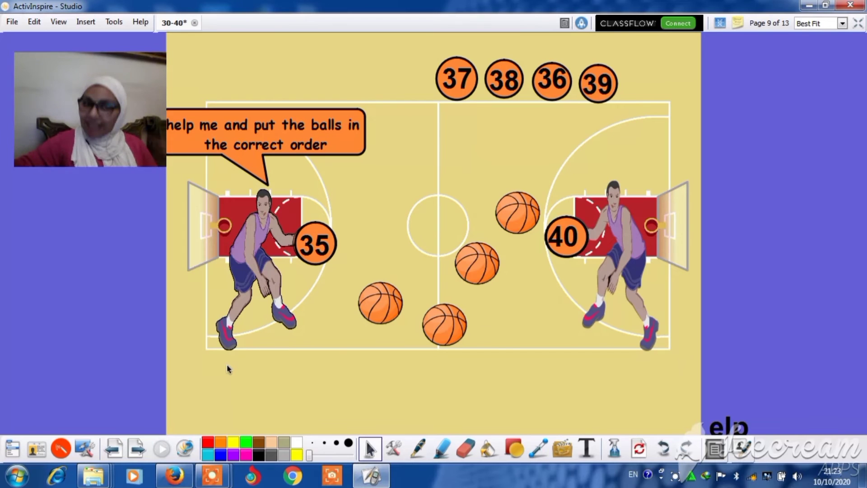
Drop balls 36, 37, 38 and 39 onto the court basketballs, then go to page 10.
mouse_move(107, 122)
mouse_down()
mouse_move(101, 126)
mouse_move(106, 117)
mouse_up()
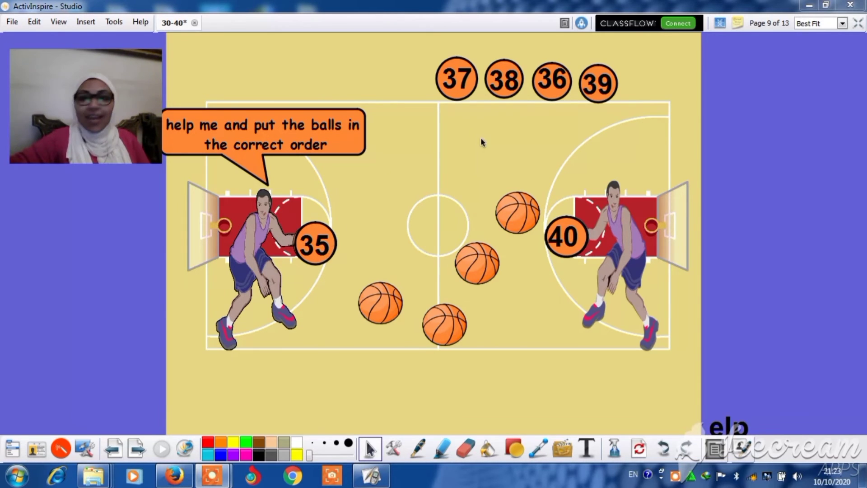
mouse_move(554, 83)
mouse_down()
mouse_move(492, 145)
mouse_move(366, 328)
mouse_up()
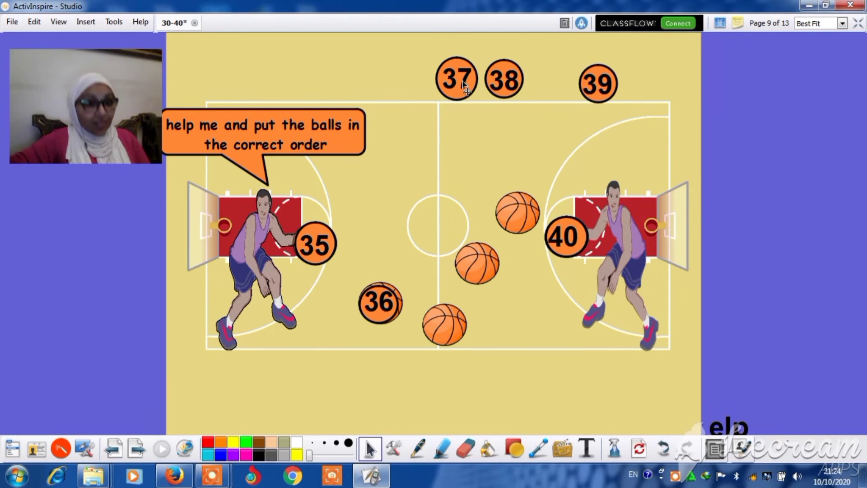
drag(465, 87, 455, 332)
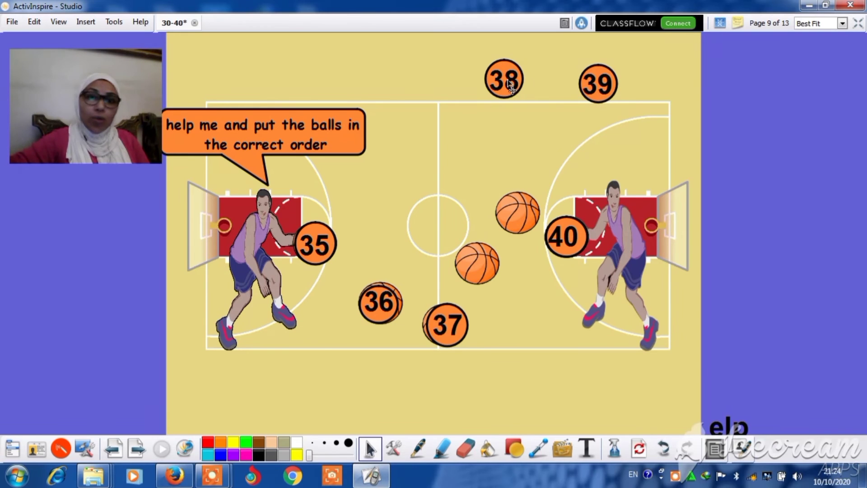
drag(510, 84, 485, 272)
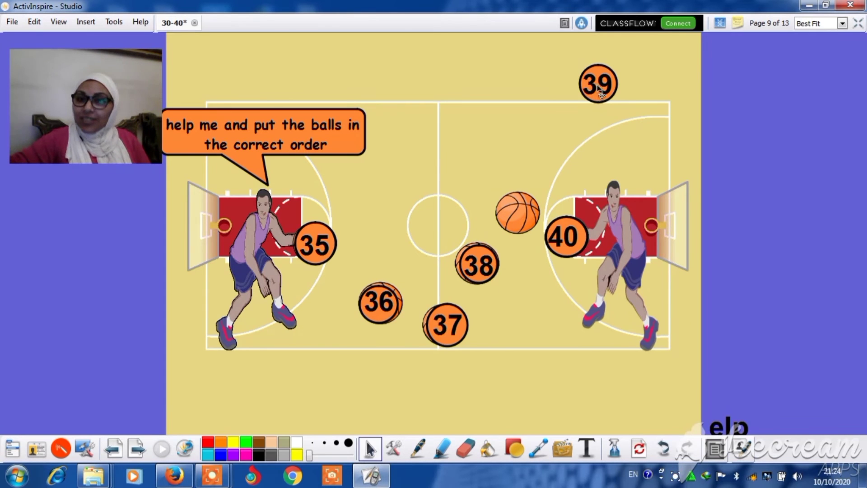
drag(601, 90, 520, 224)
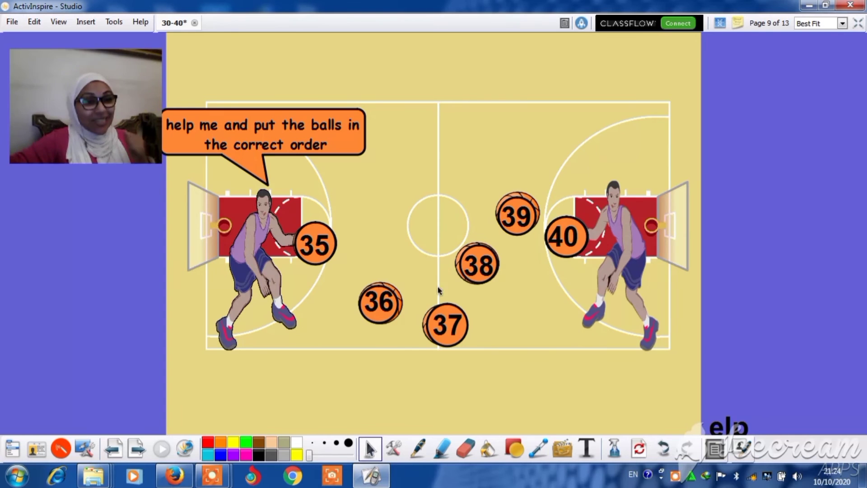
click(138, 448)
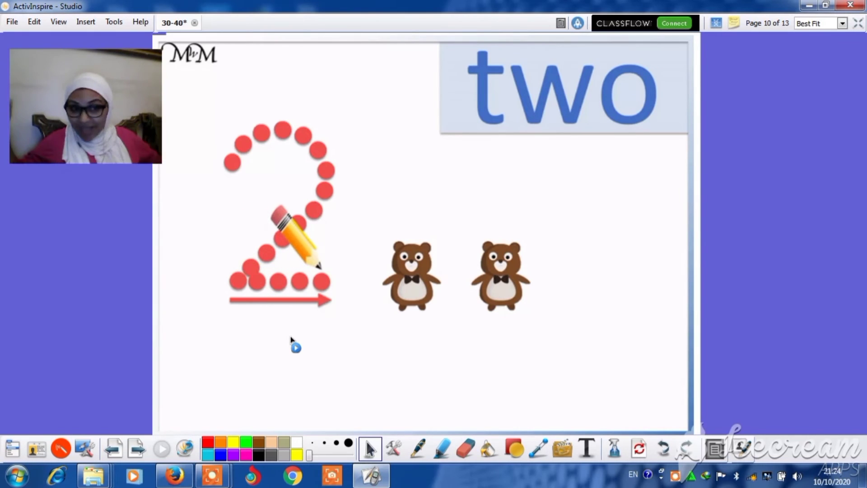
Advance from the dotted 2 page to page 11 with the trucks.
click(139, 448)
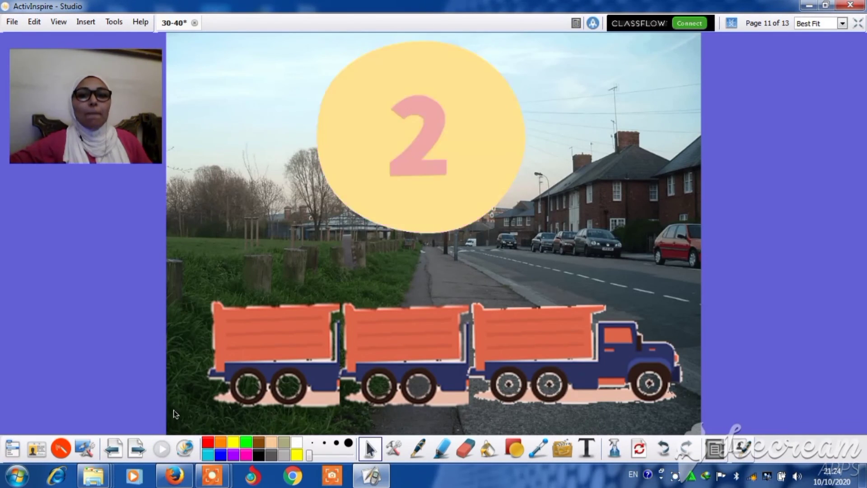
On page 12, put the 'one' fish in bowl 1 and the 'two' fish in bowl 2, then go to page 13.
click(139, 448)
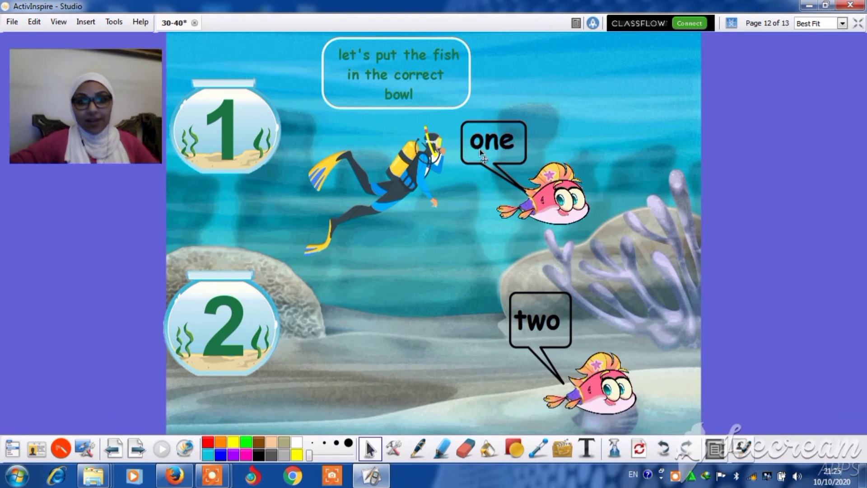
mouse_move(494, 150)
mouse_down()
mouse_move(485, 197)
mouse_move(232, 136)
mouse_move(200, 71)
mouse_up()
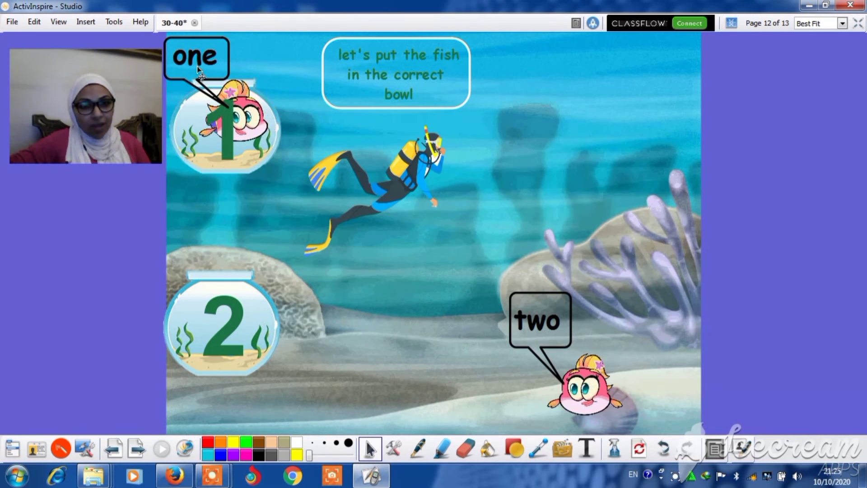
mouse_move(197, 68)
mouse_down()
mouse_move(151, 76)
mouse_move(127, 136)
mouse_up()
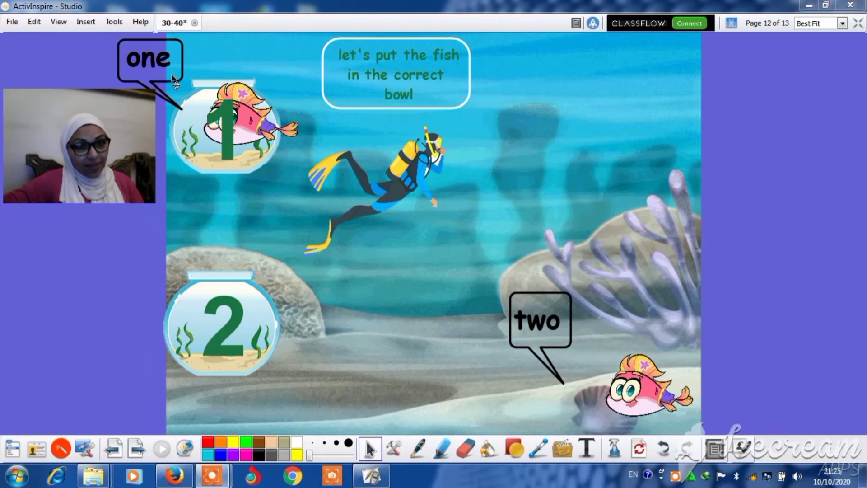
drag(149, 62, 161, 62)
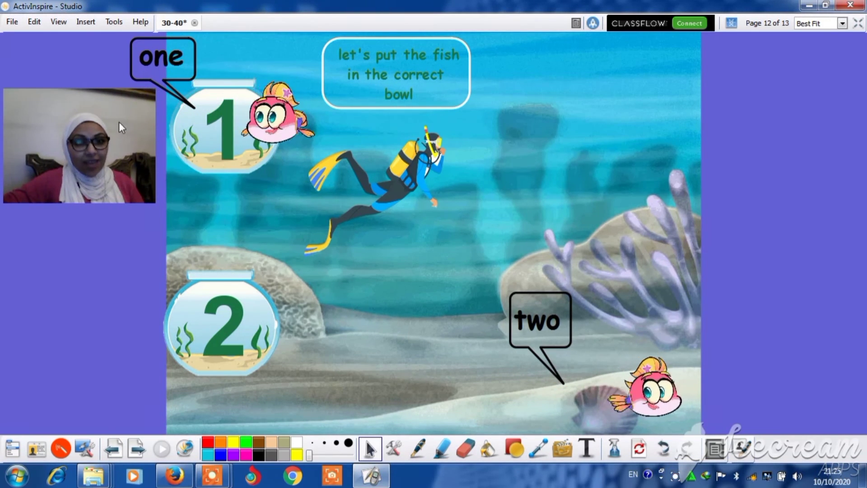
drag(119, 122, 120, 138)
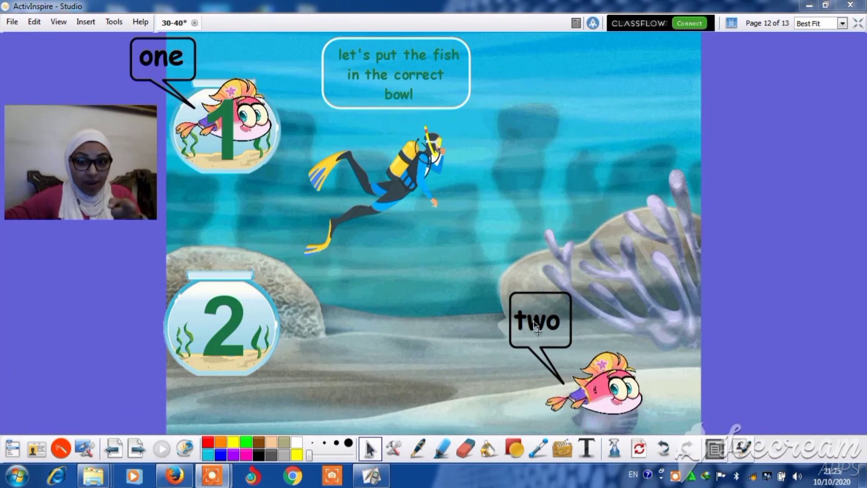
mouse_move(539, 336)
mouse_down()
mouse_move(195, 251)
mouse_move(154, 263)
mouse_up()
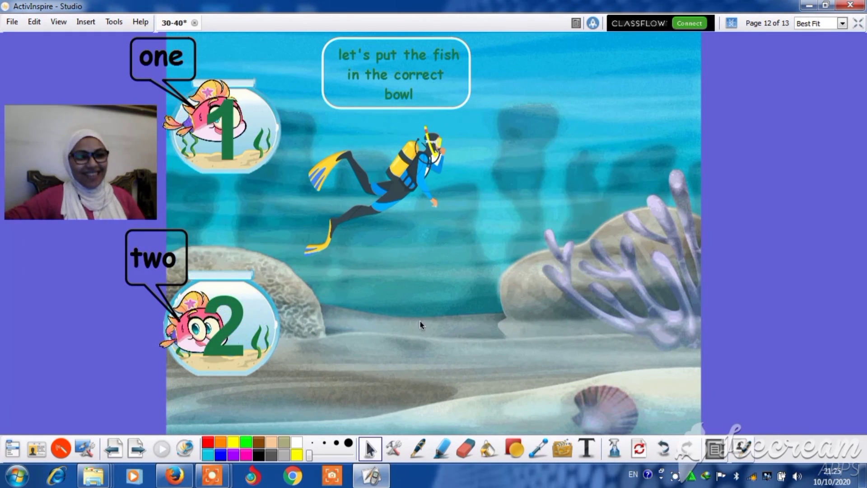
click(137, 449)
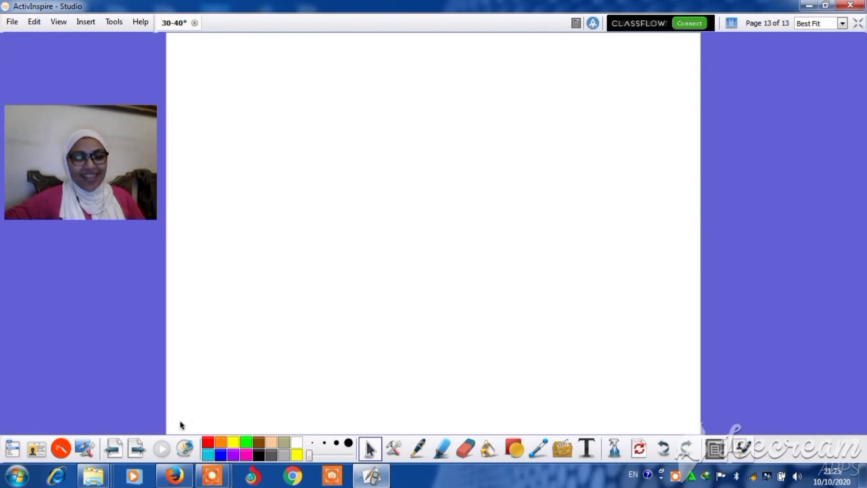